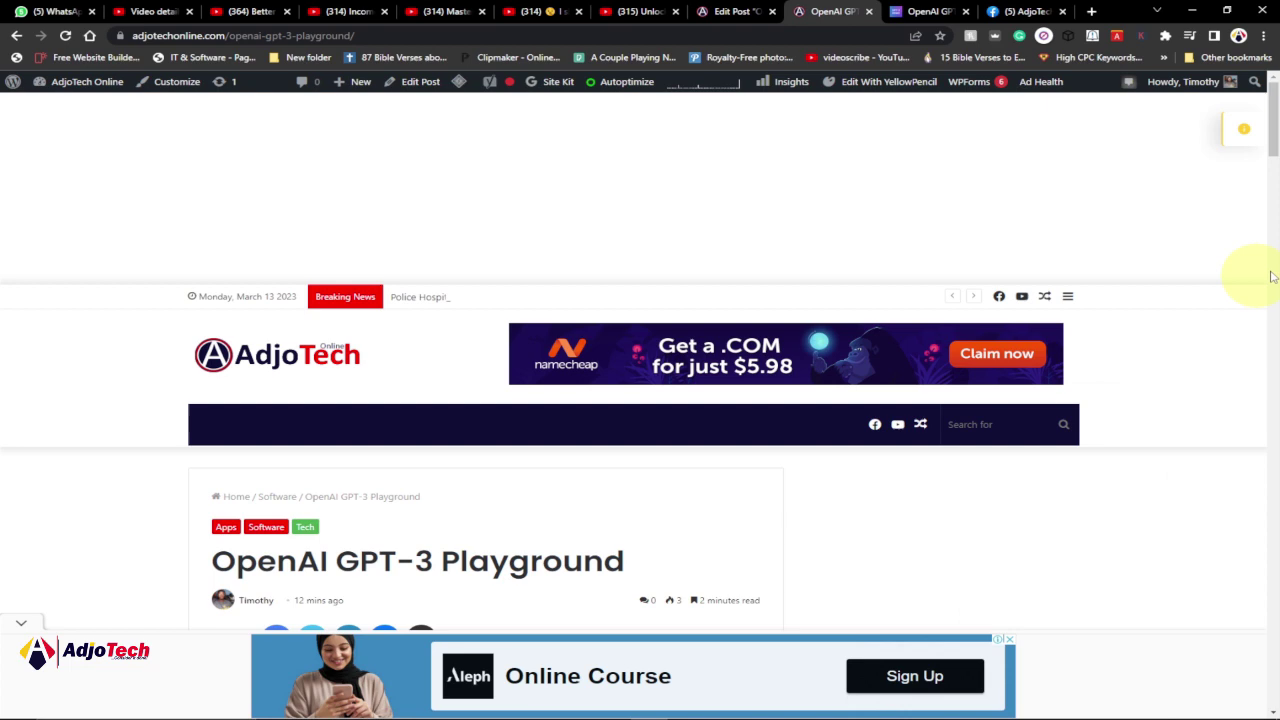
Step: Scroll through the published GPT-3 Playground post down to the embedded YouTube video
left_click_drag(1274, 136, 1274, 201)
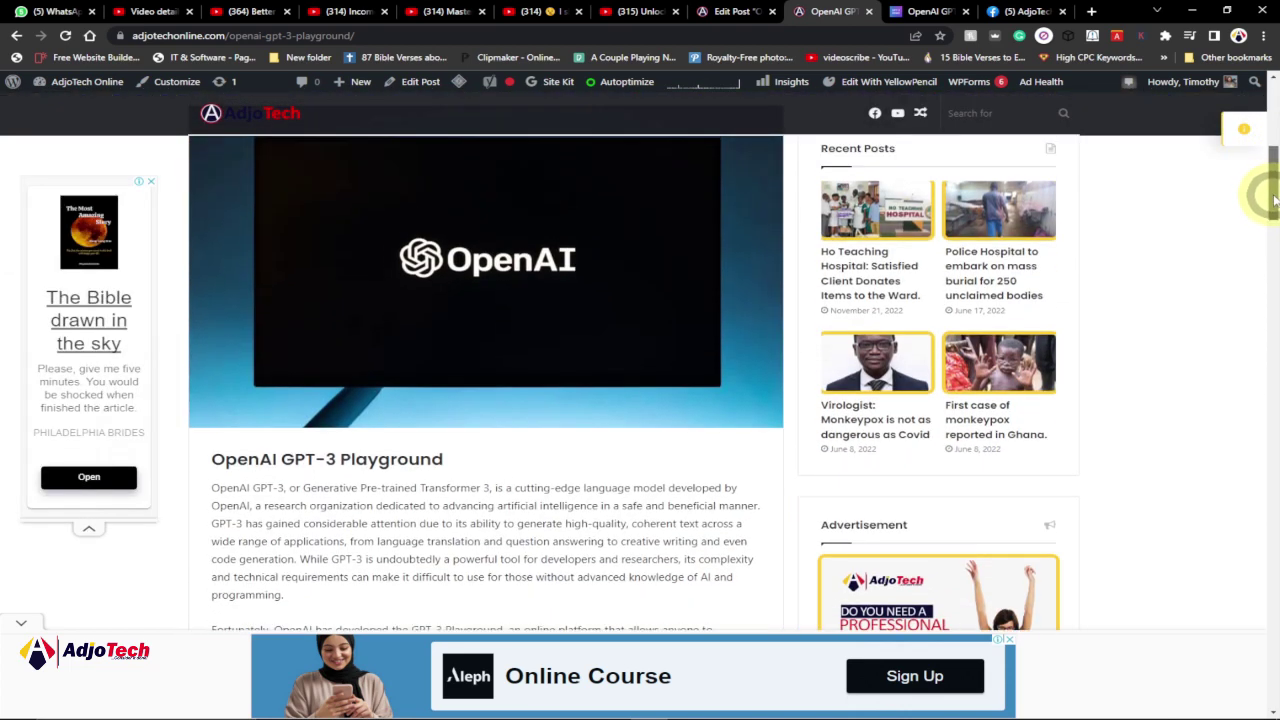
mouse_move(1274, 201)
left_mouse_down()
mouse_move(1268, 190)
mouse_move(1250, 290)
left_mouse_up()
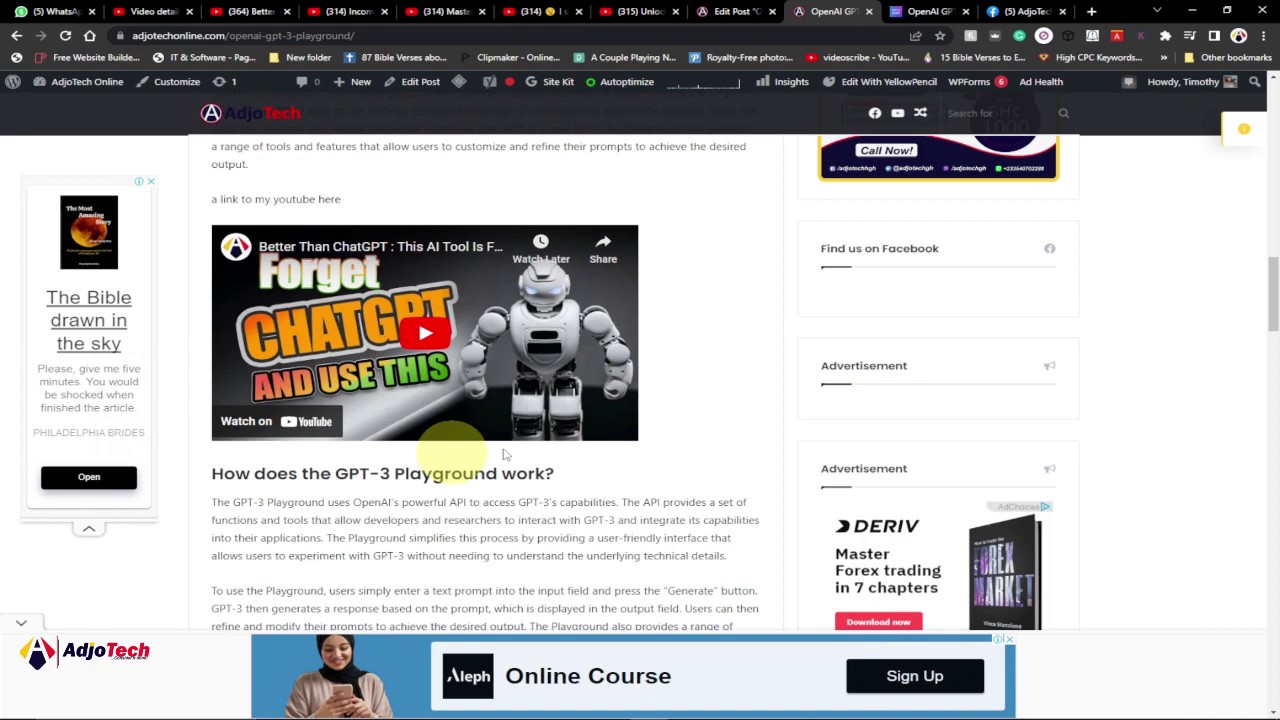
mouse_move(1274, 296)
left_mouse_down()
mouse_move(1274, 410)
mouse_move(1274, 190)
left_mouse_up()
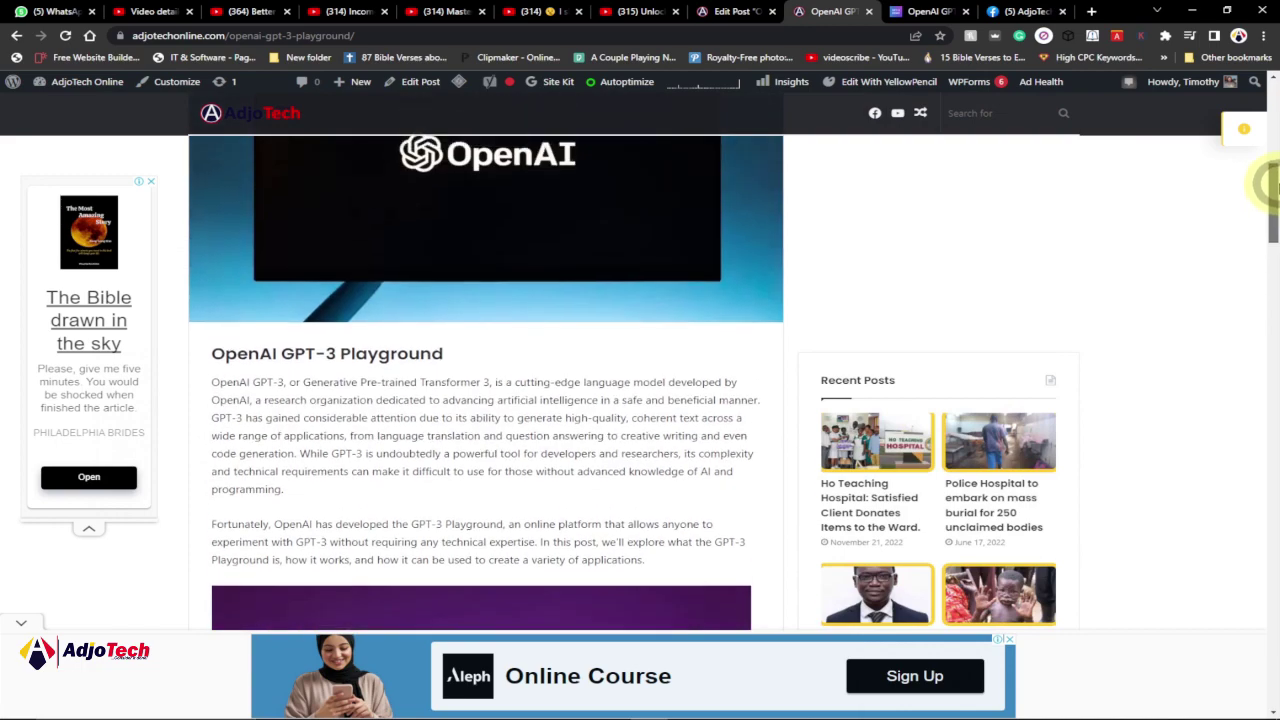
left_click_drag(1268, 190, 1274, 286)
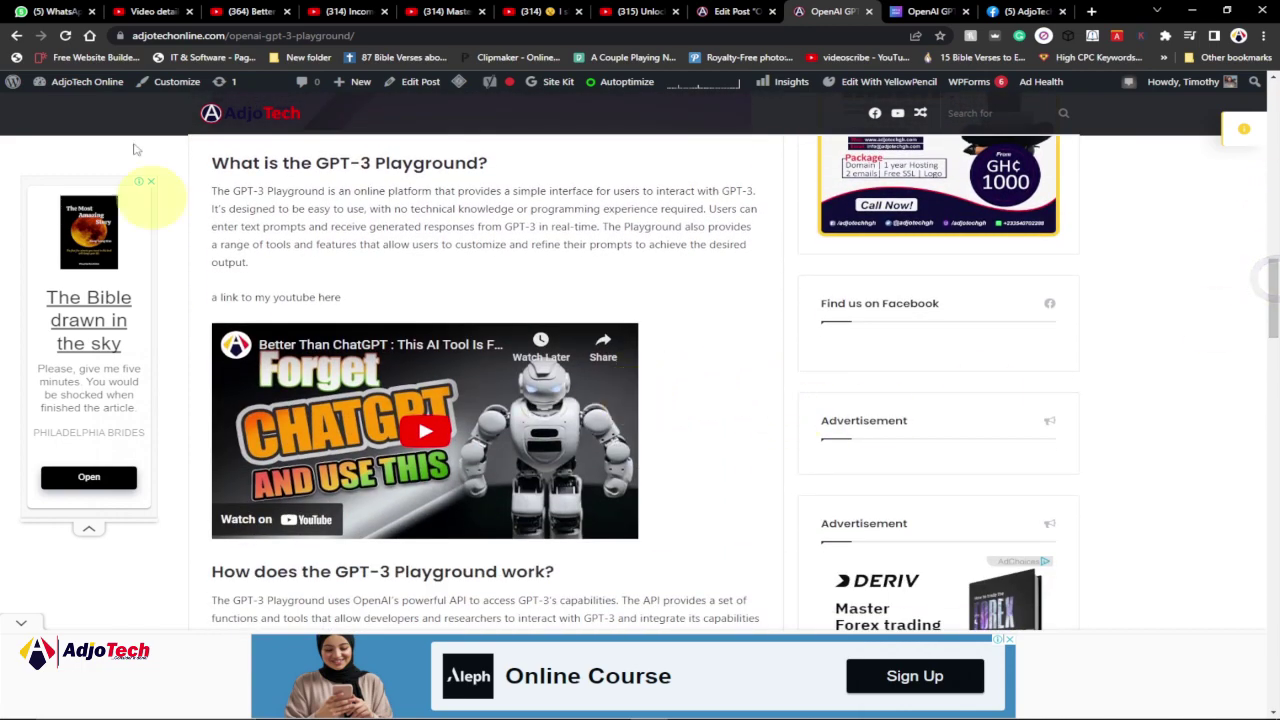
Step: Open the Share dialog's Embed panel for the "Better Than ChatGPT" video on YouTube
left_click(244, 8)
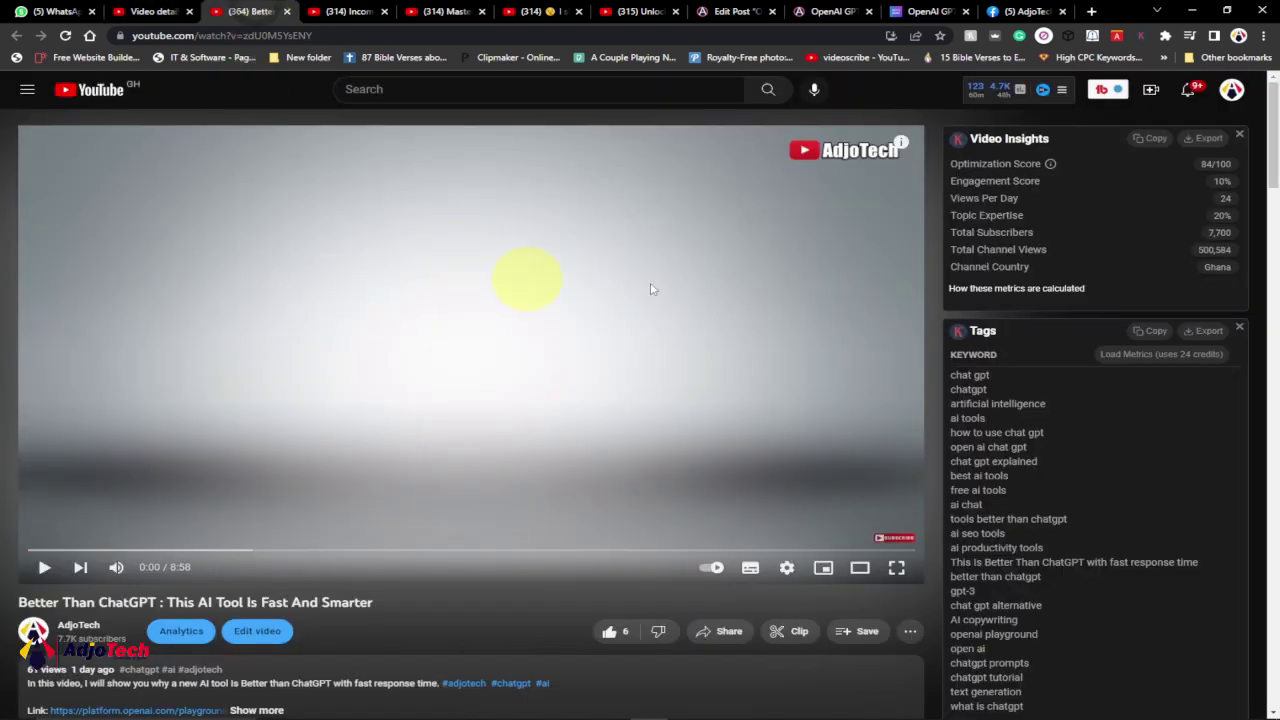
mouse_move(1273, 140)
left_mouse_down()
mouse_move(1270, 295)
mouse_move(1274, 95)
left_mouse_up()
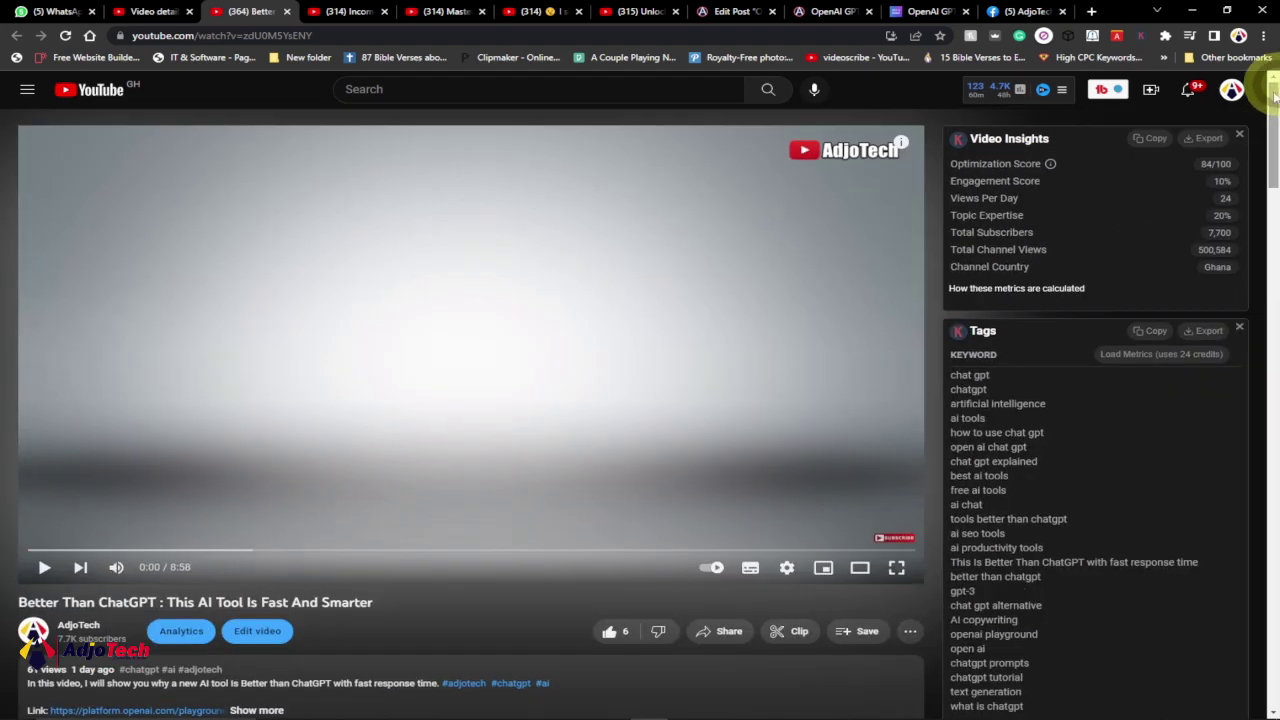
left_click(729, 634)
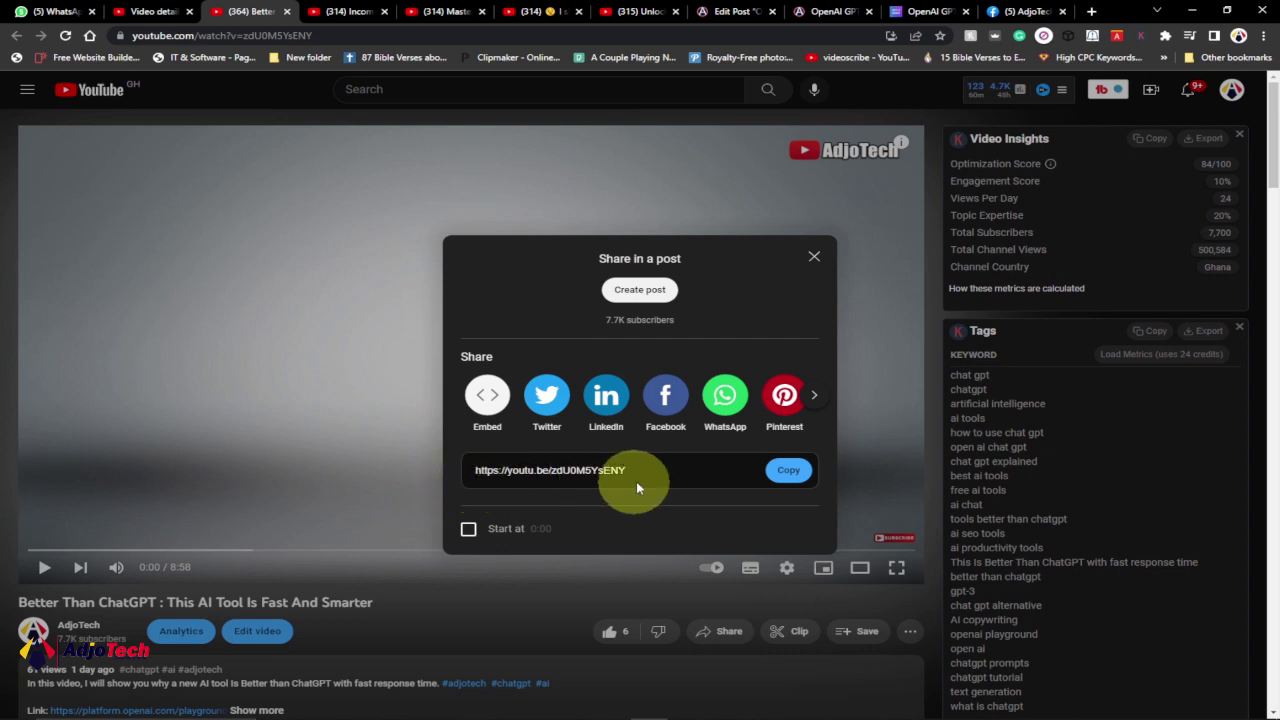
left_click(487, 400)
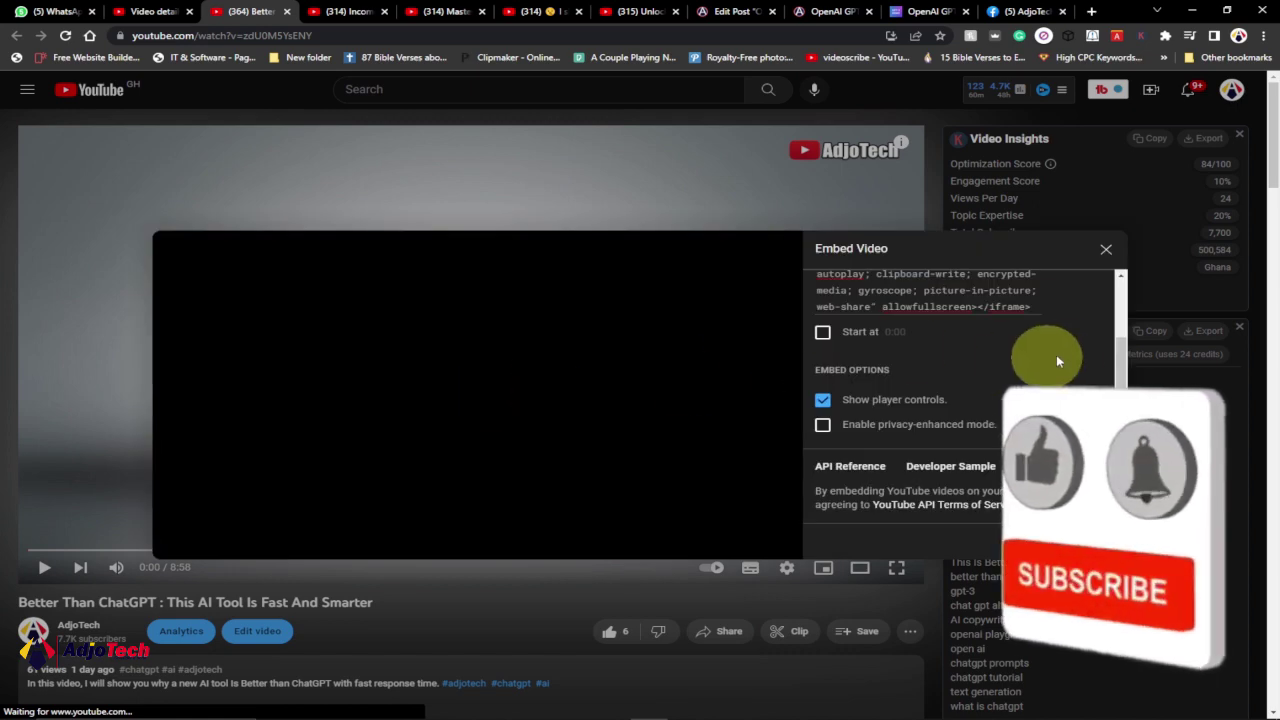
Step: Copy the iframe embed code with privacy-enhanced mode left off and player controls on
left_click_drag(1127, 355, 1121, 293)
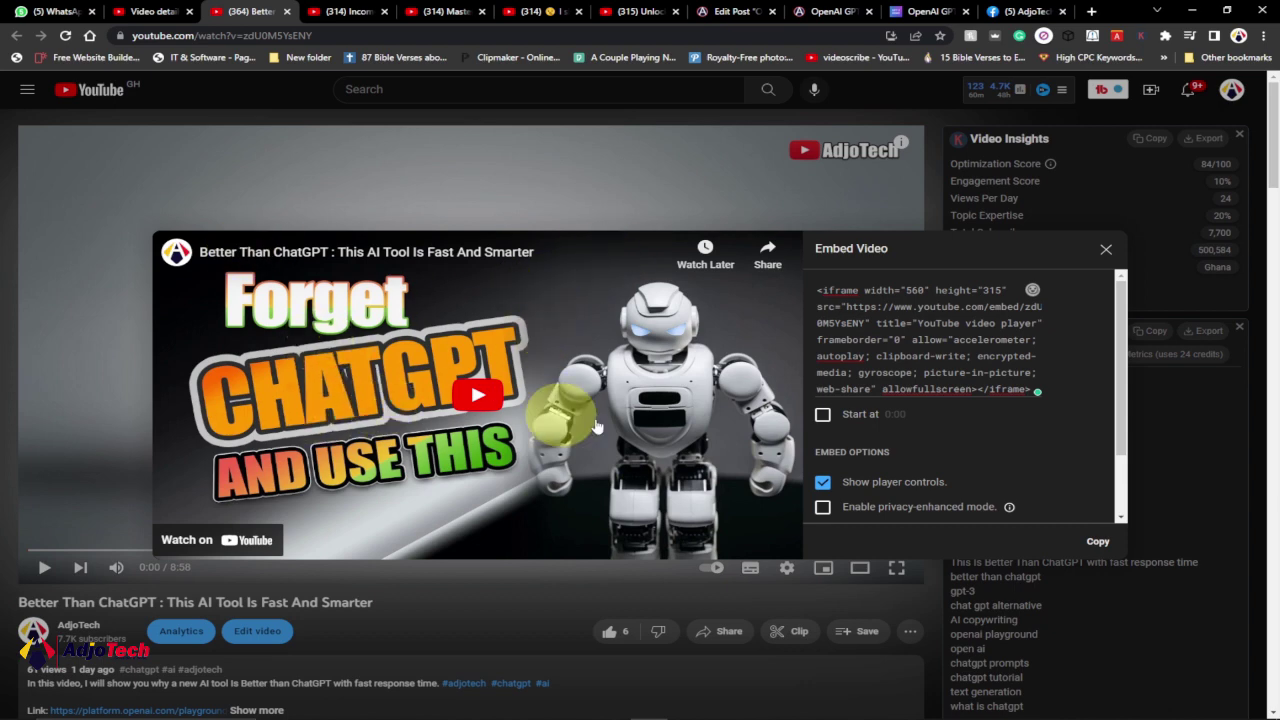
left_click(822, 508)
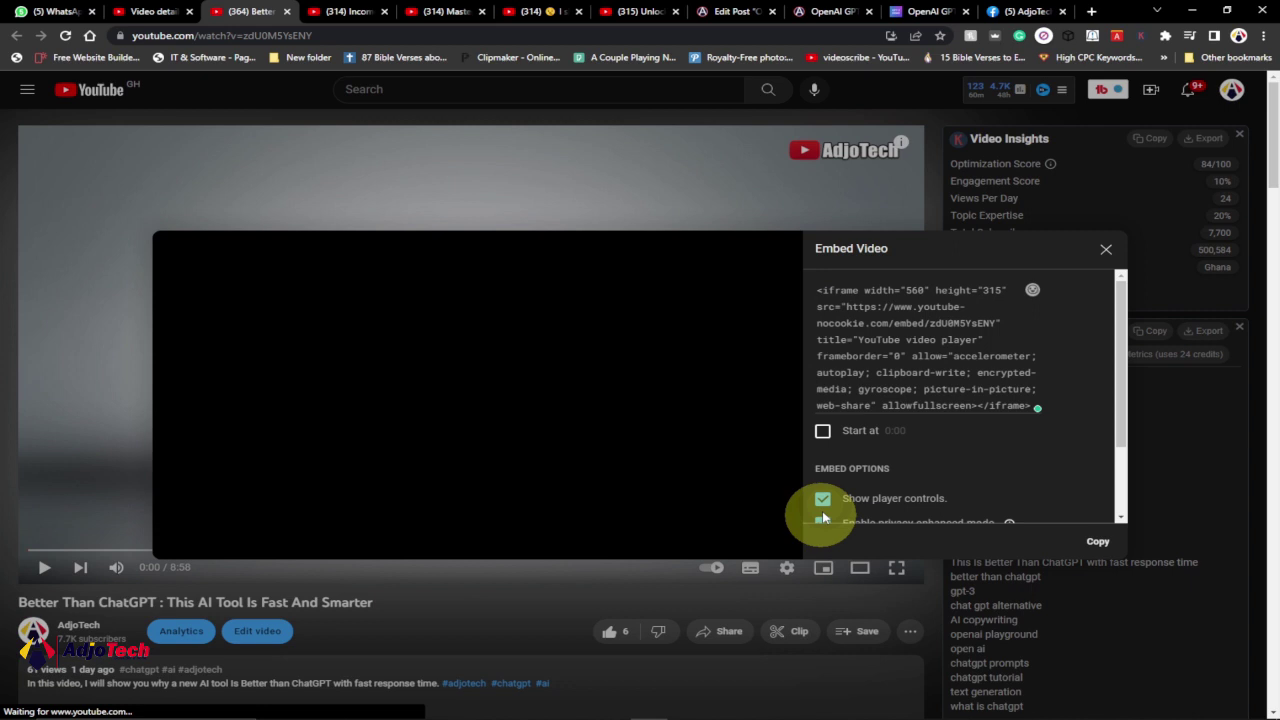
left_click_drag(1120, 420, 1120, 448)
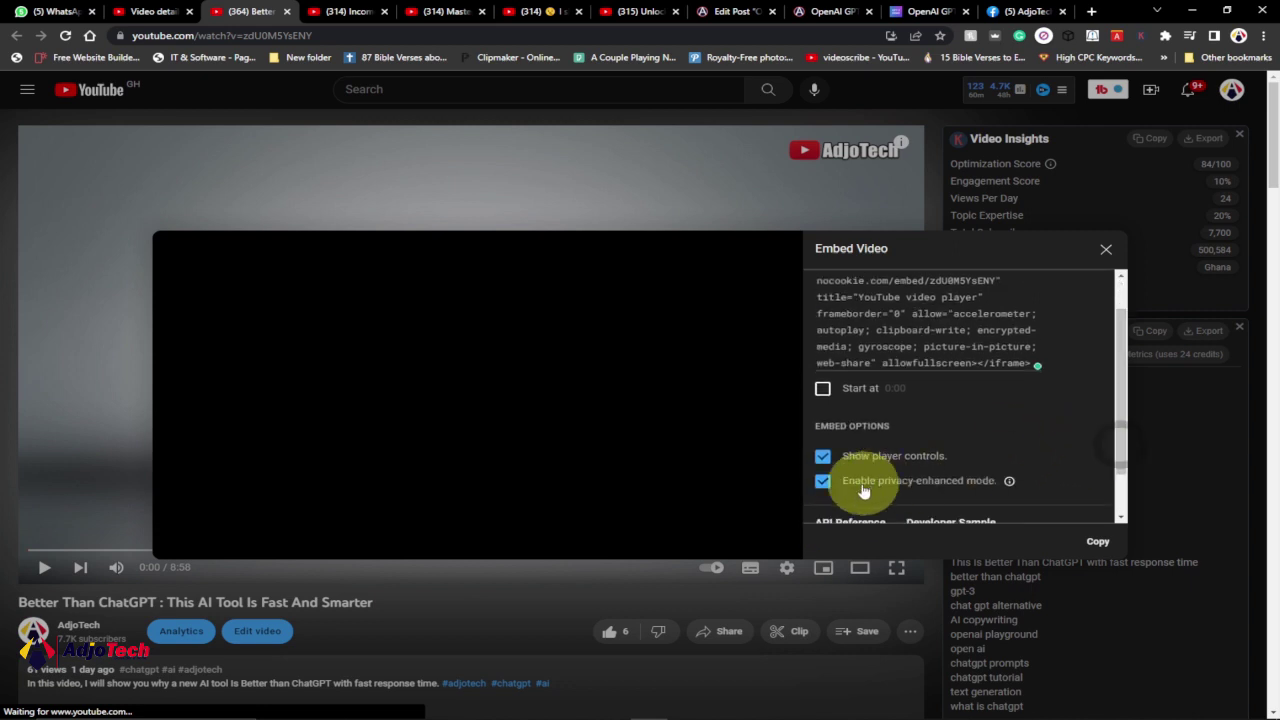
left_click(823, 483)
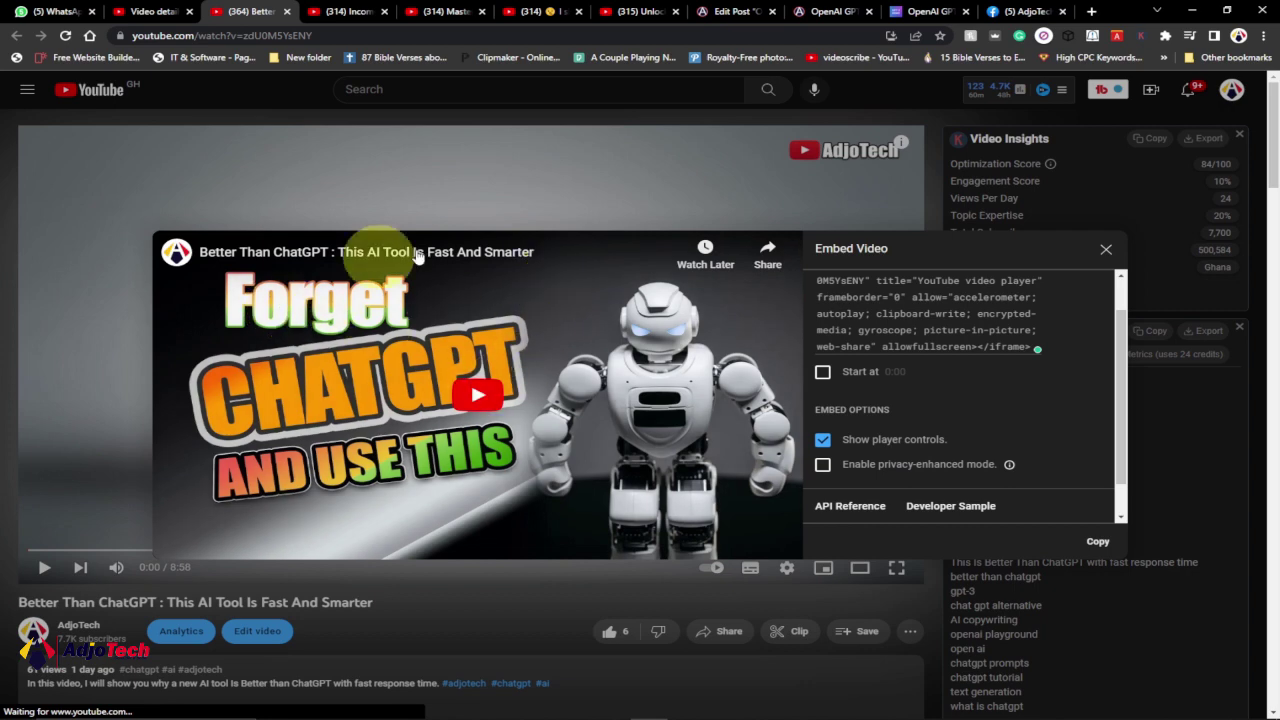
mouse_move(330, 440)
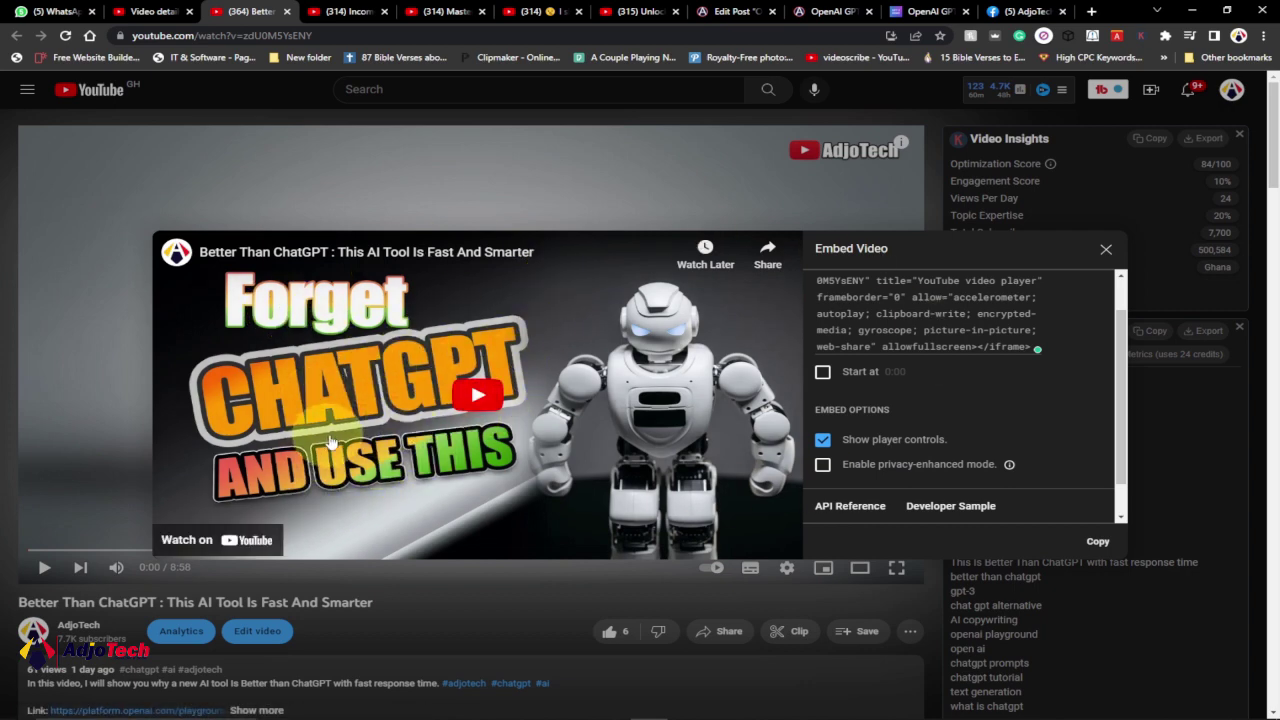
mouse_move(1122, 392)
left_mouse_down()
mouse_move(1122, 455)
mouse_move(1122, 350)
left_mouse_up()
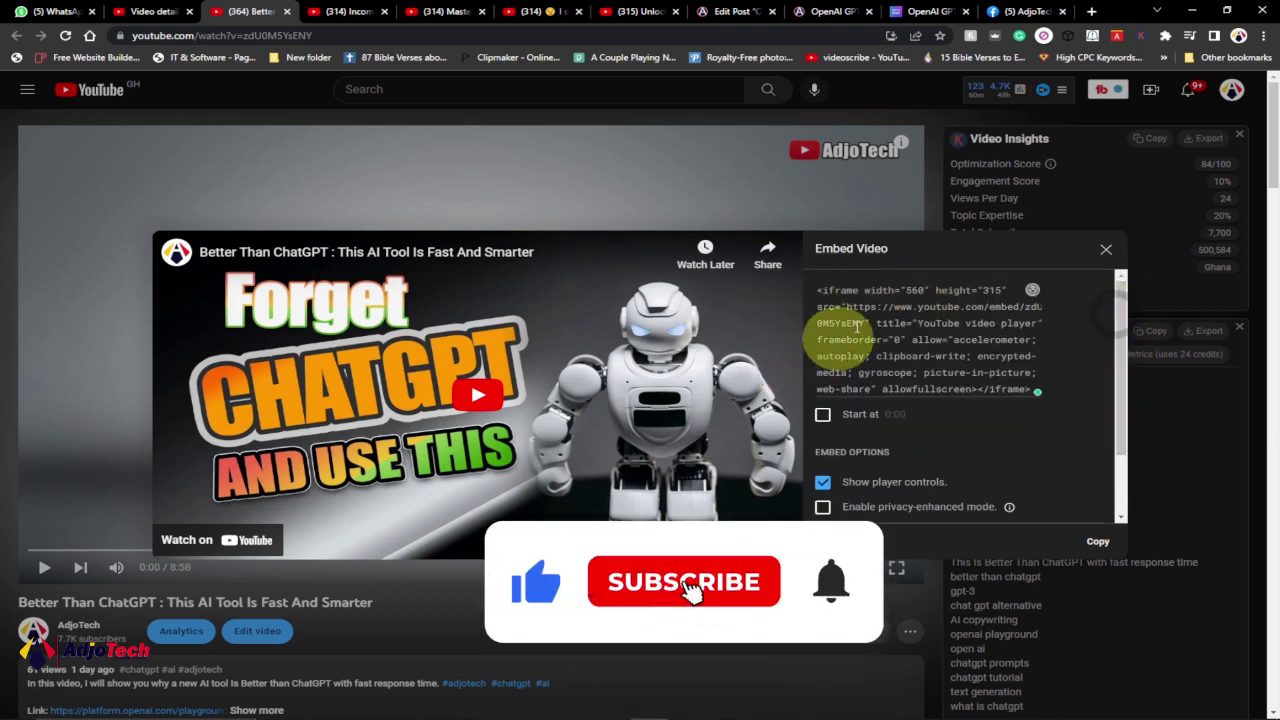
left_click(1098, 542)
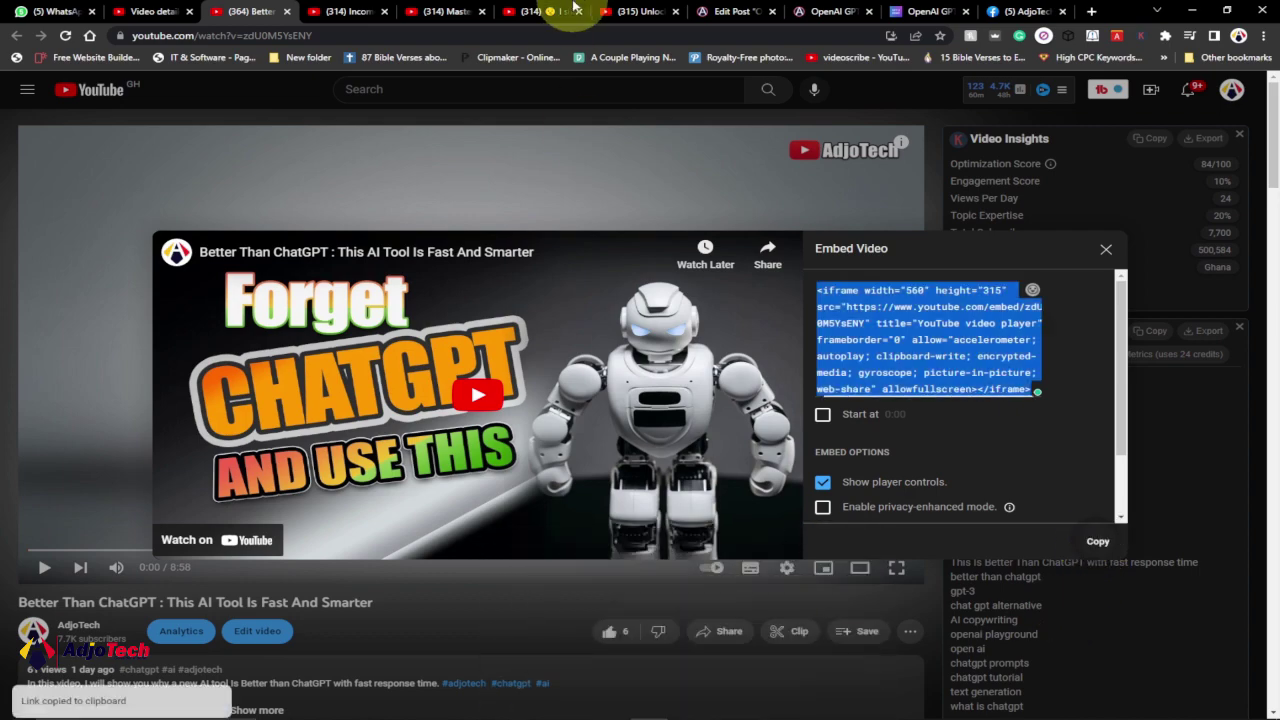
Step: Add an empty paragraph after "generated text." in the WordPress post and switch to the Text view
left_click(738, 11)
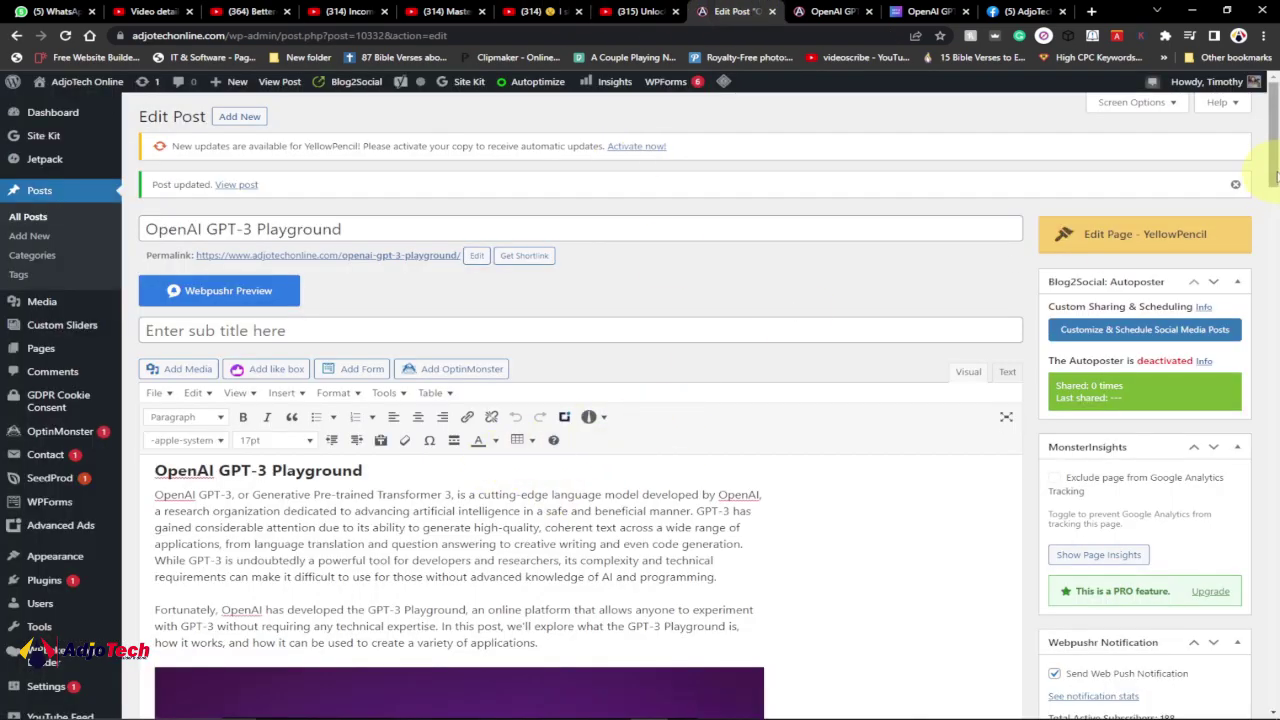
left_click_drag(1276, 176, 1268, 298)
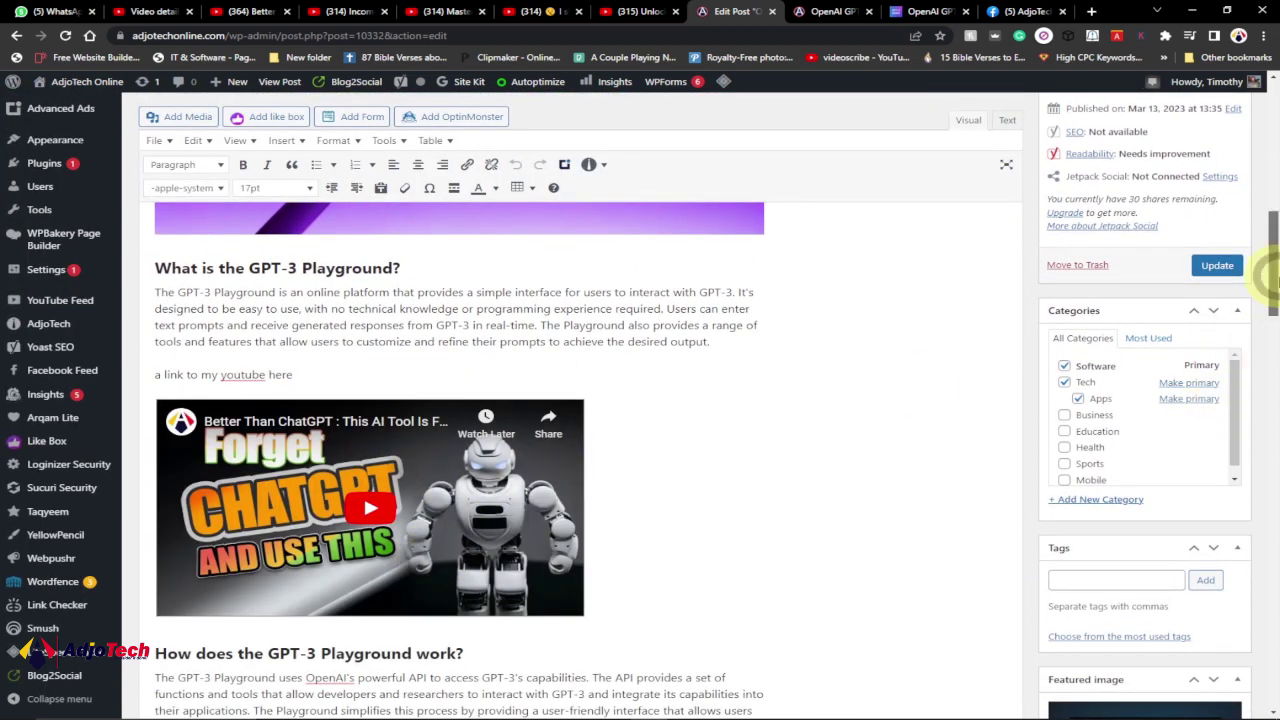
left_click_drag(1272, 282, 1272, 336)
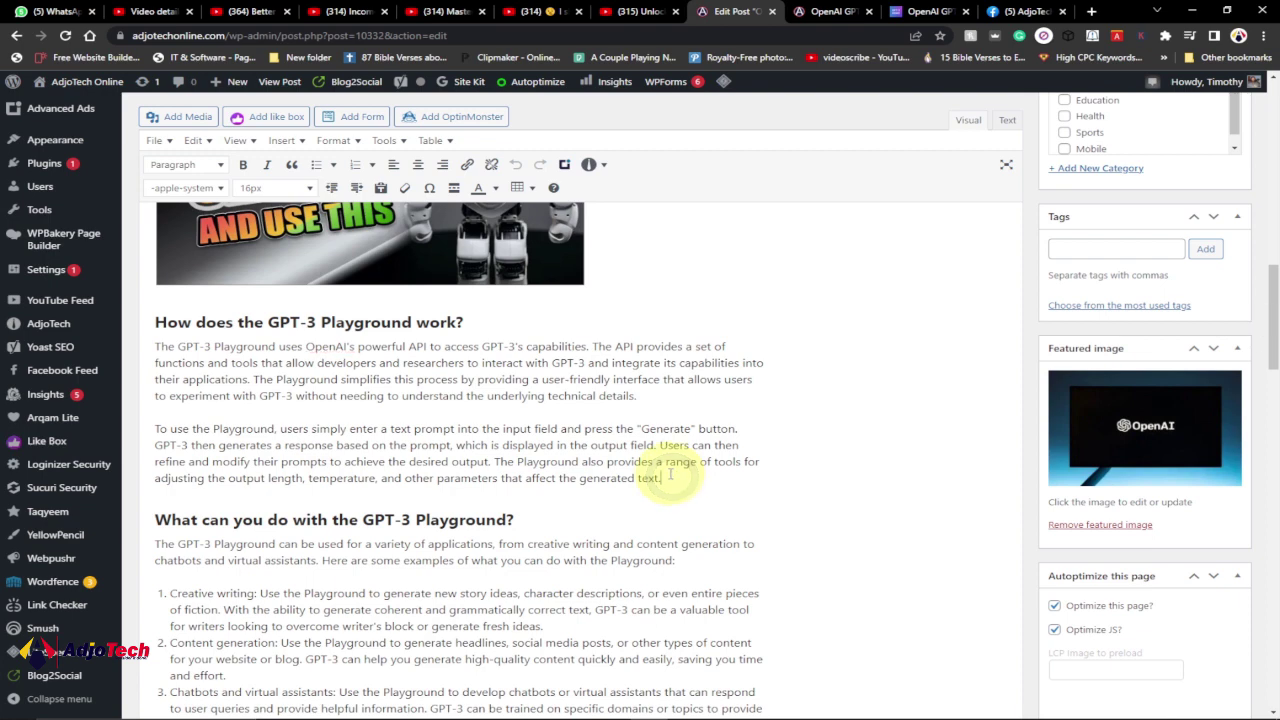
left_click(670, 477)
key("Return")
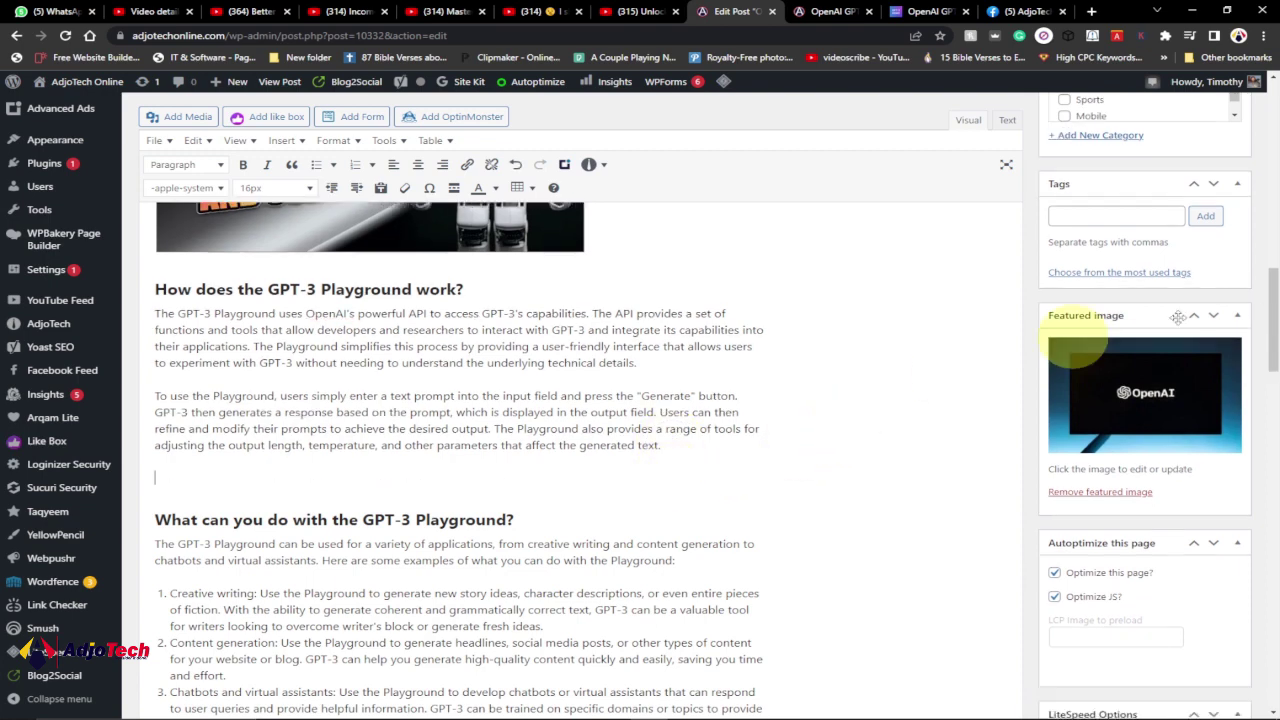
left_click_drag(1277, 327, 1277, 305)
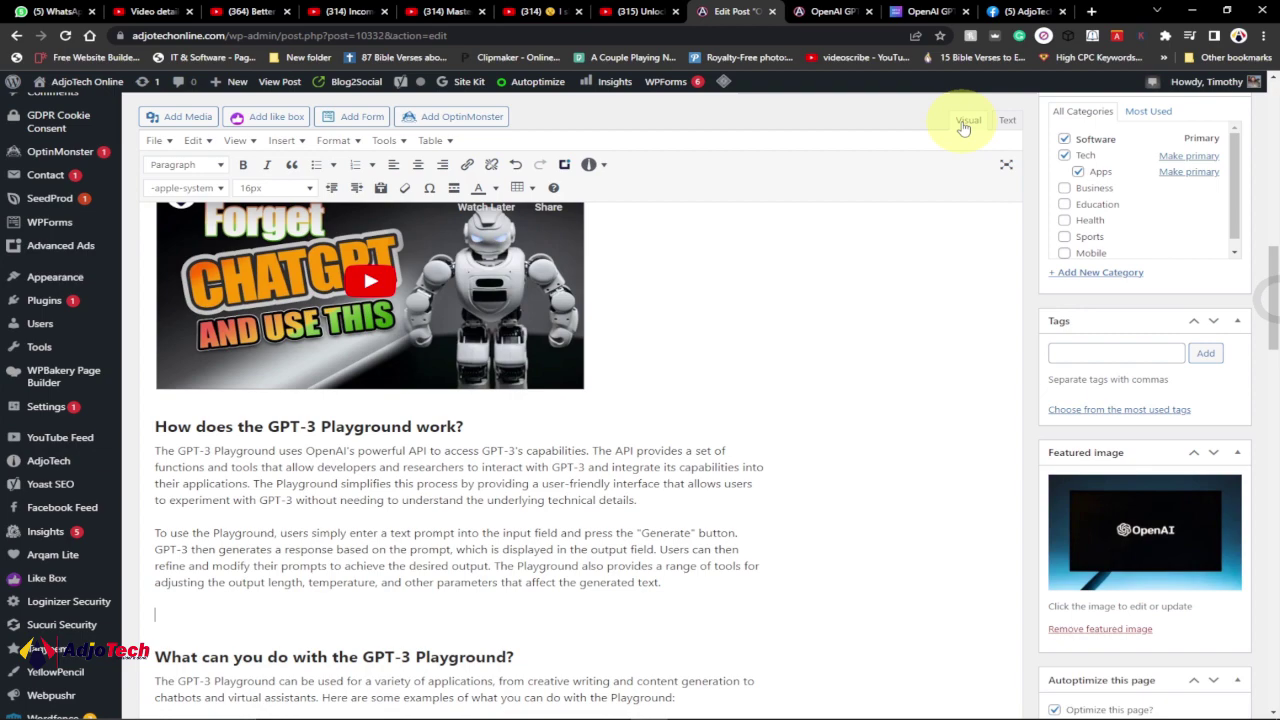
left_click(1006, 122)
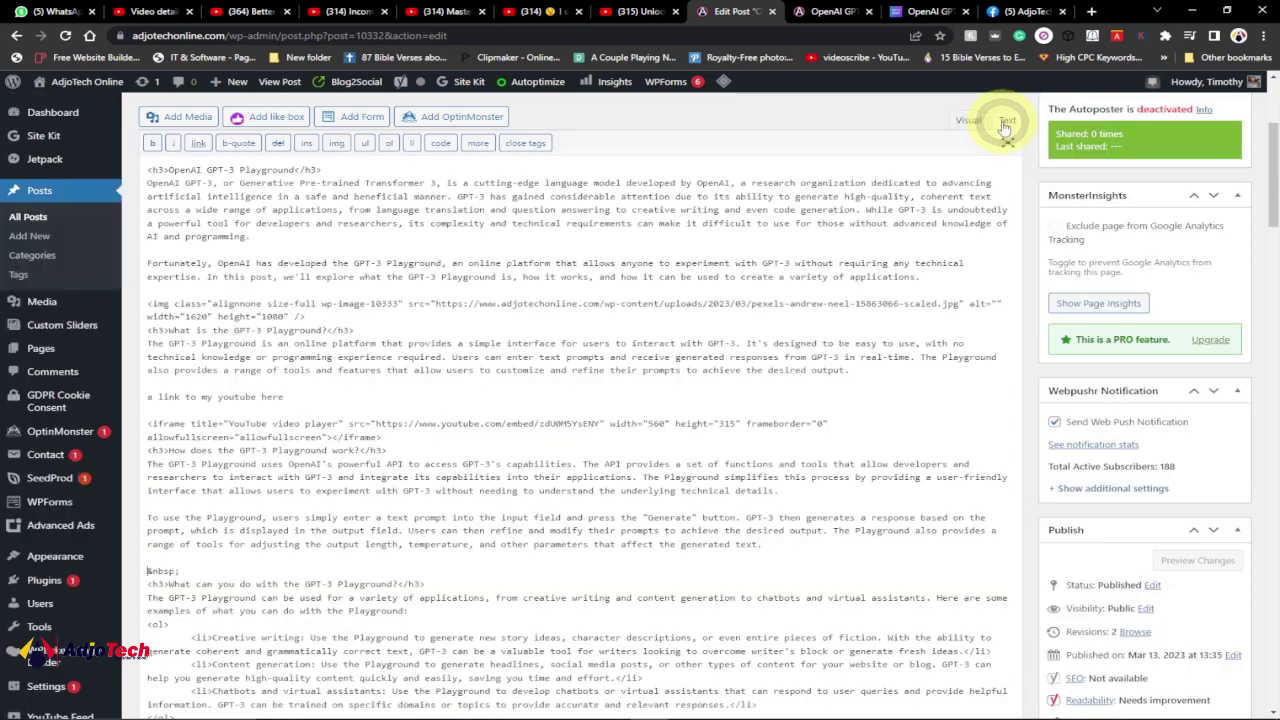
Step: Paste the YouTube iframe code below the Source line and return to the Visual view
left_click_drag(1276, 200, 1268, 232)
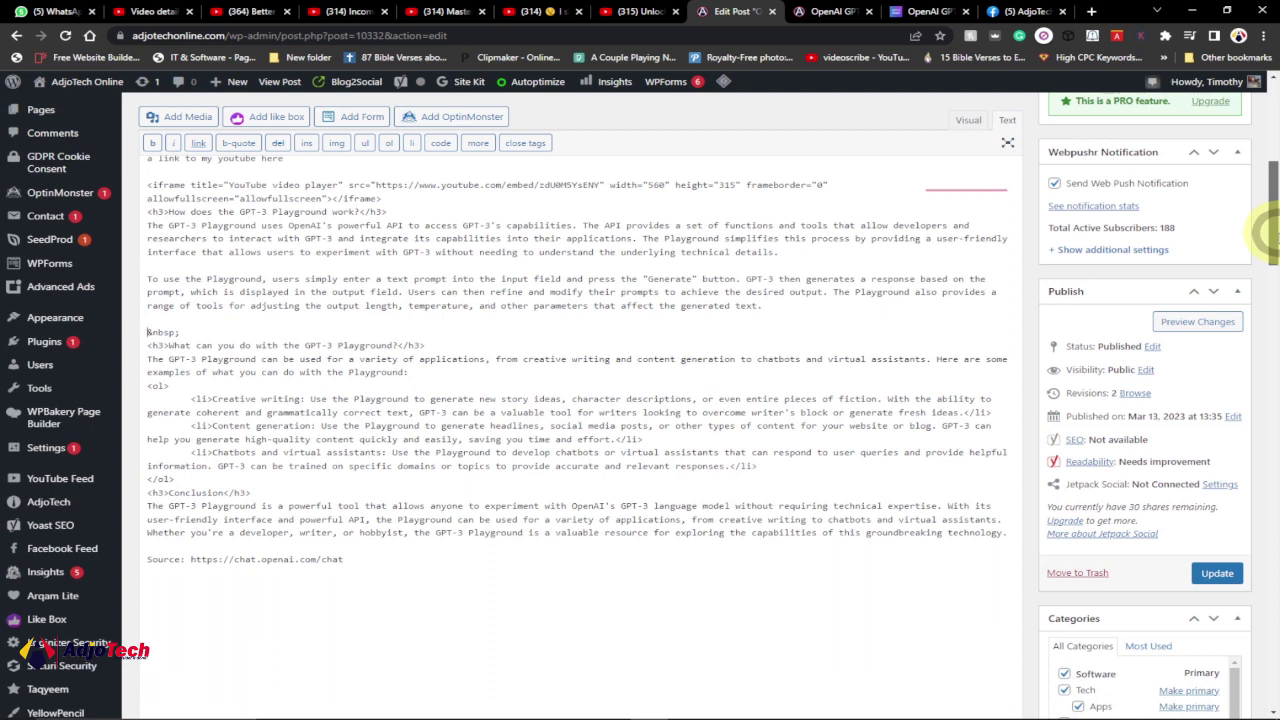
left_click(388, 567)
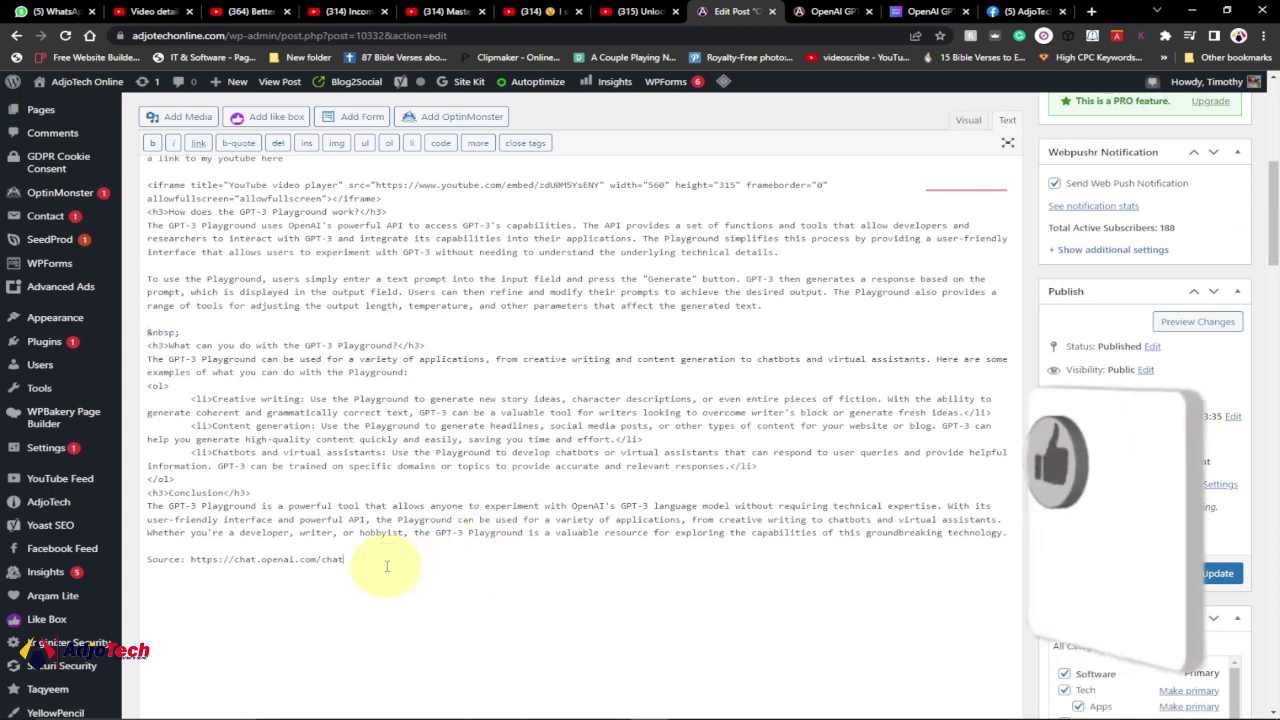
right_click(165, 585)
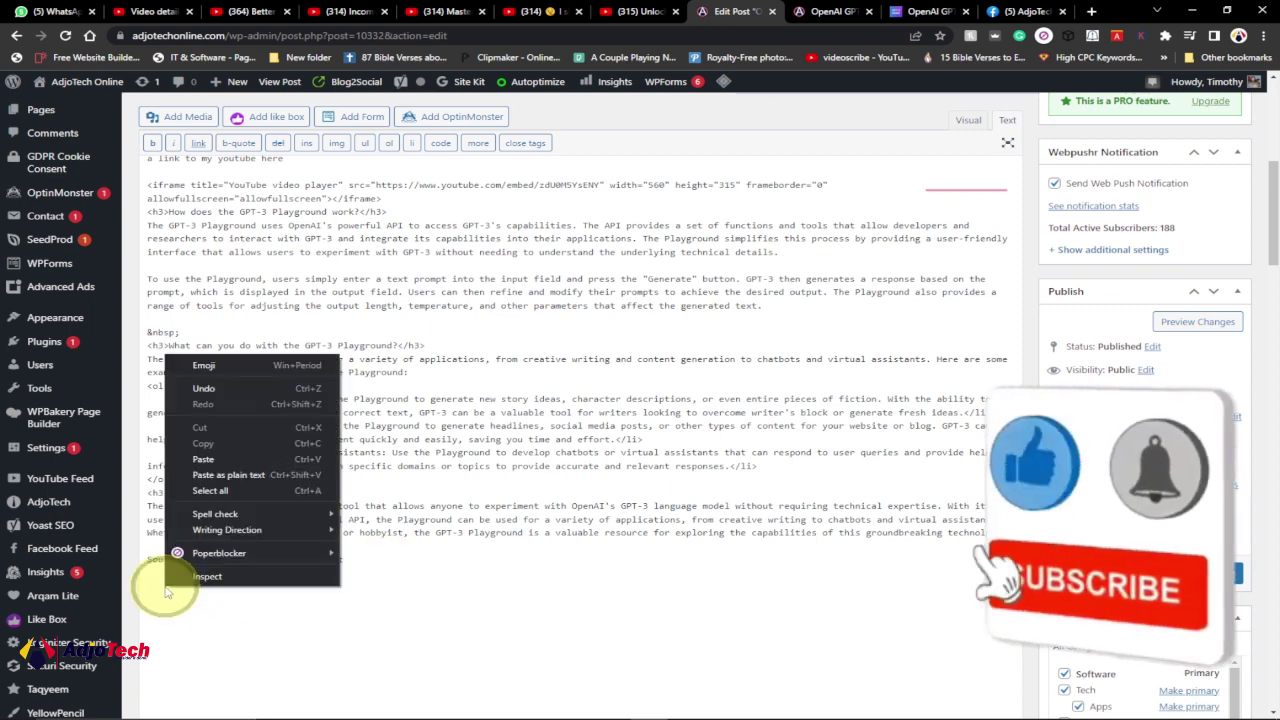
left_click(203, 460)
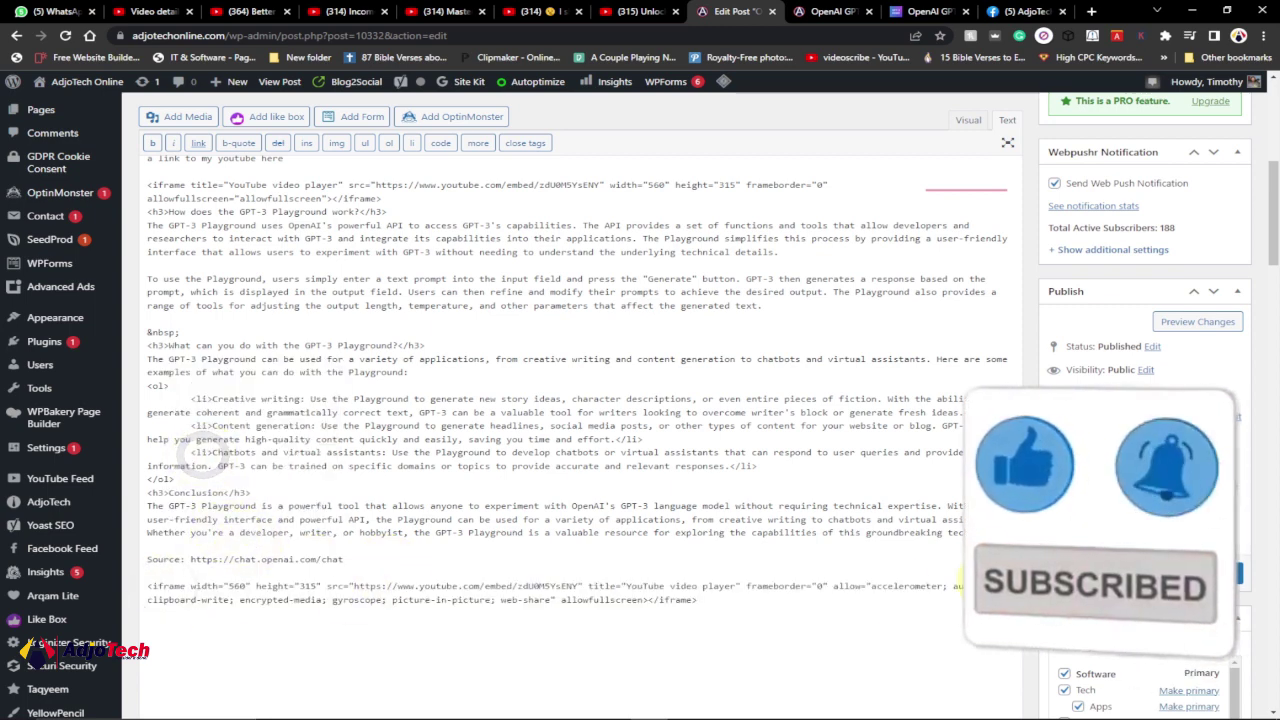
scroll(1273, 278, "up", 3)
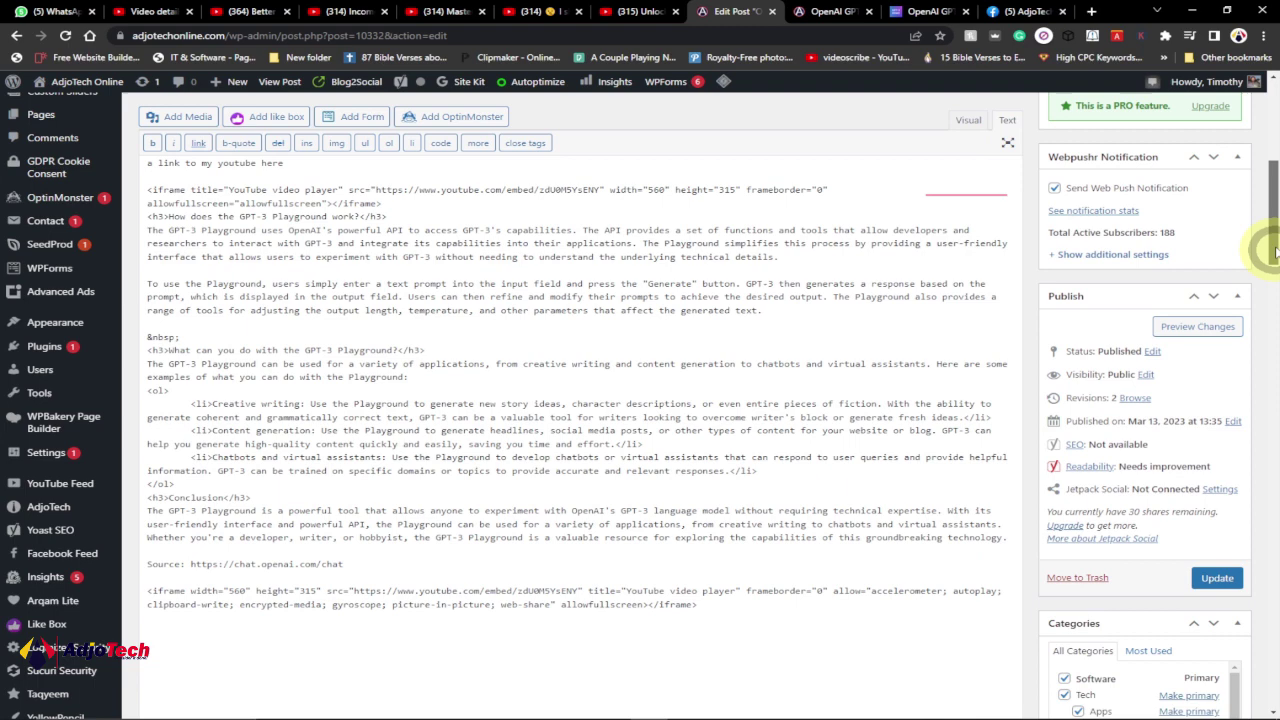
left_click(963, 123)
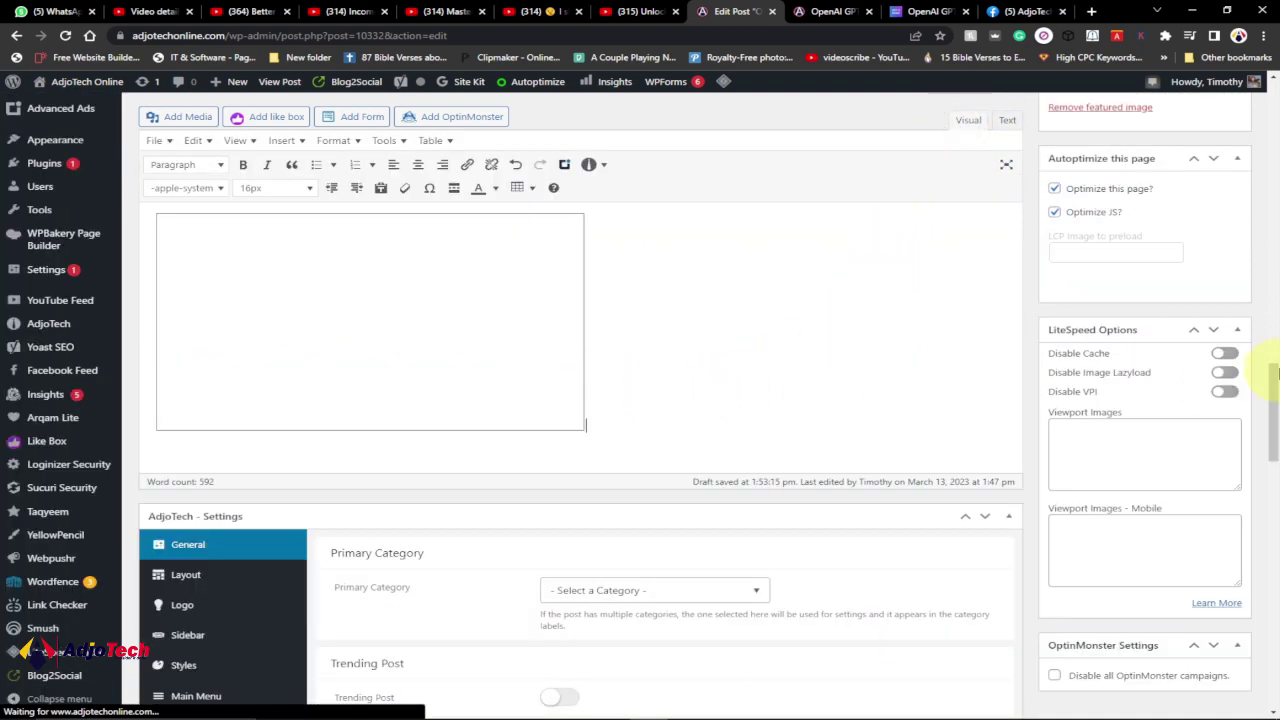
Step: Check the rendered video player, then switch to the published 'OpenAI GPT-3 Playground' article
scroll(1268, 372, "up", 2)
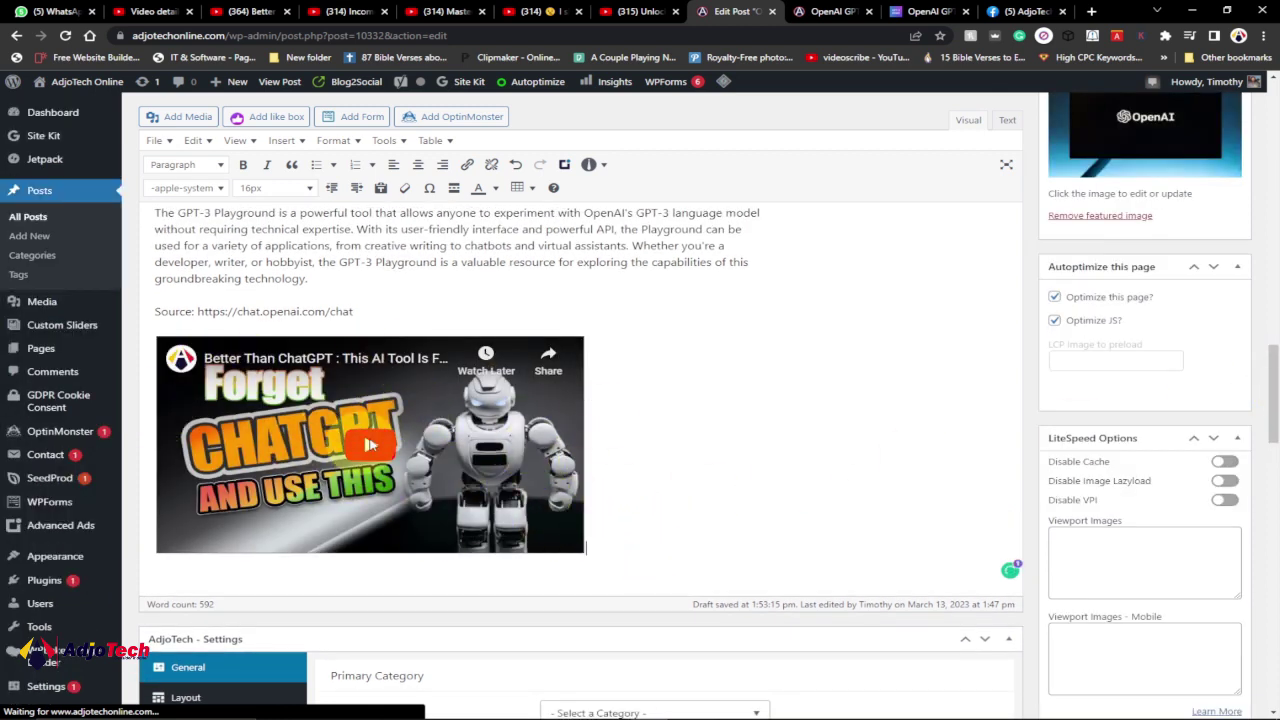
mouse_move(370, 444)
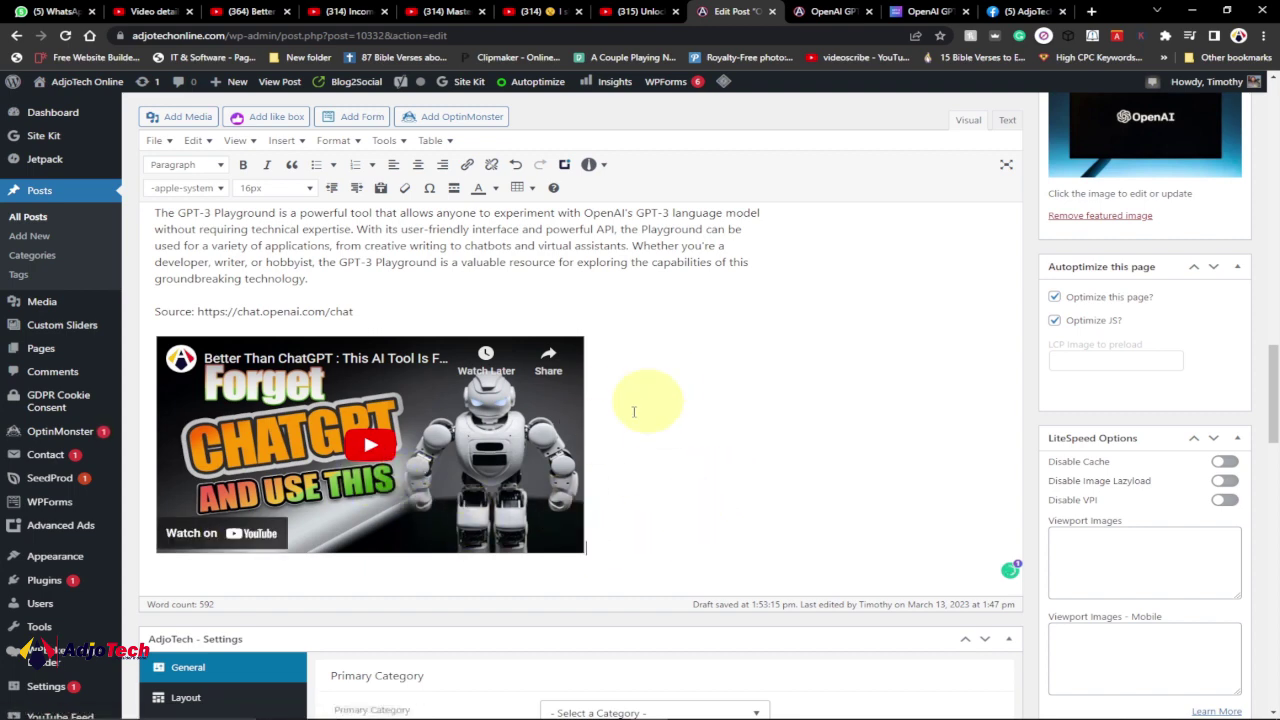
left_click(820, 10)
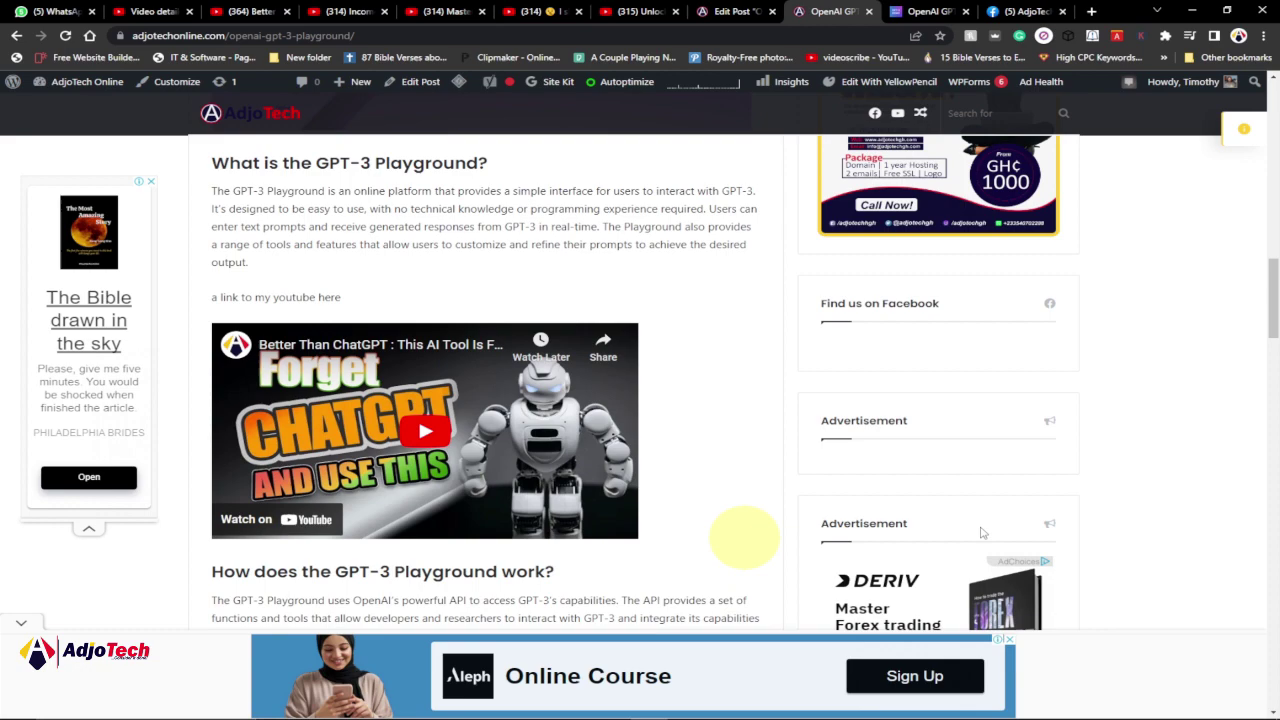
Step: Play the article's embedded video for about two seconds, then pause it
mouse_move(1272, 315)
left_mouse_down()
mouse_move(1266, 386)
mouse_move(1266, 337)
left_mouse_up()
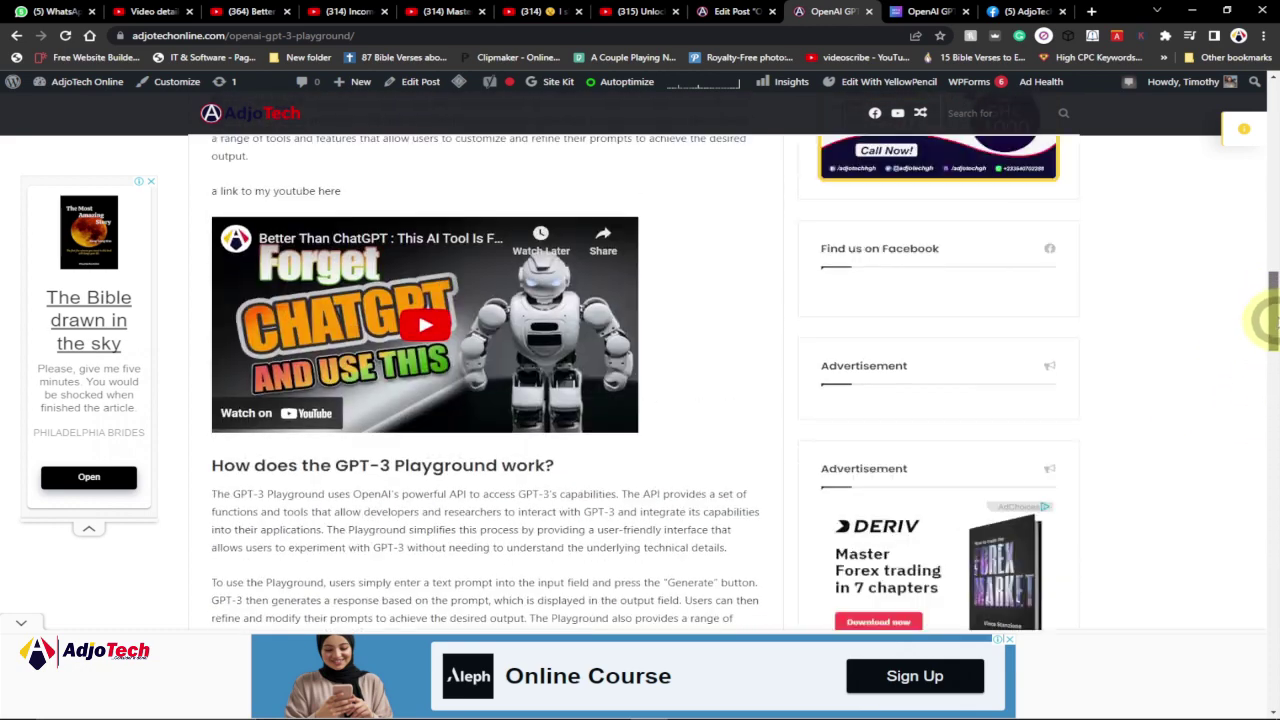
left_click(432, 420)
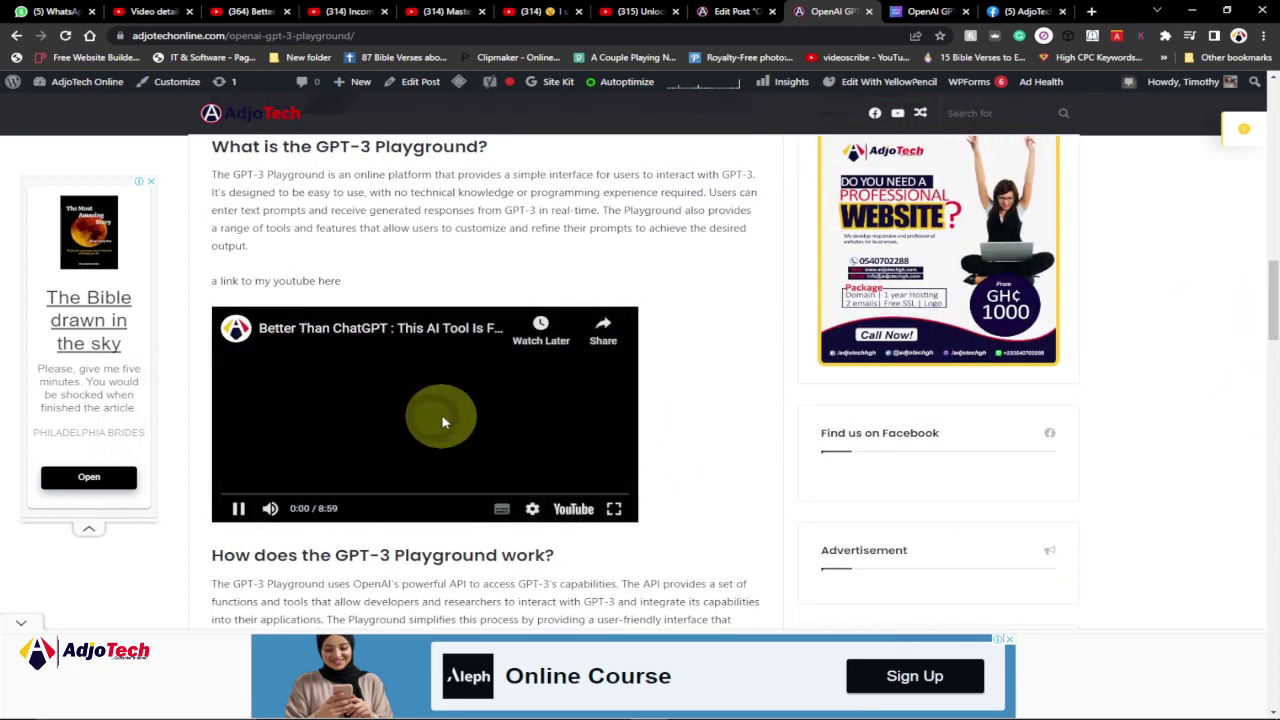
left_click(238, 511)
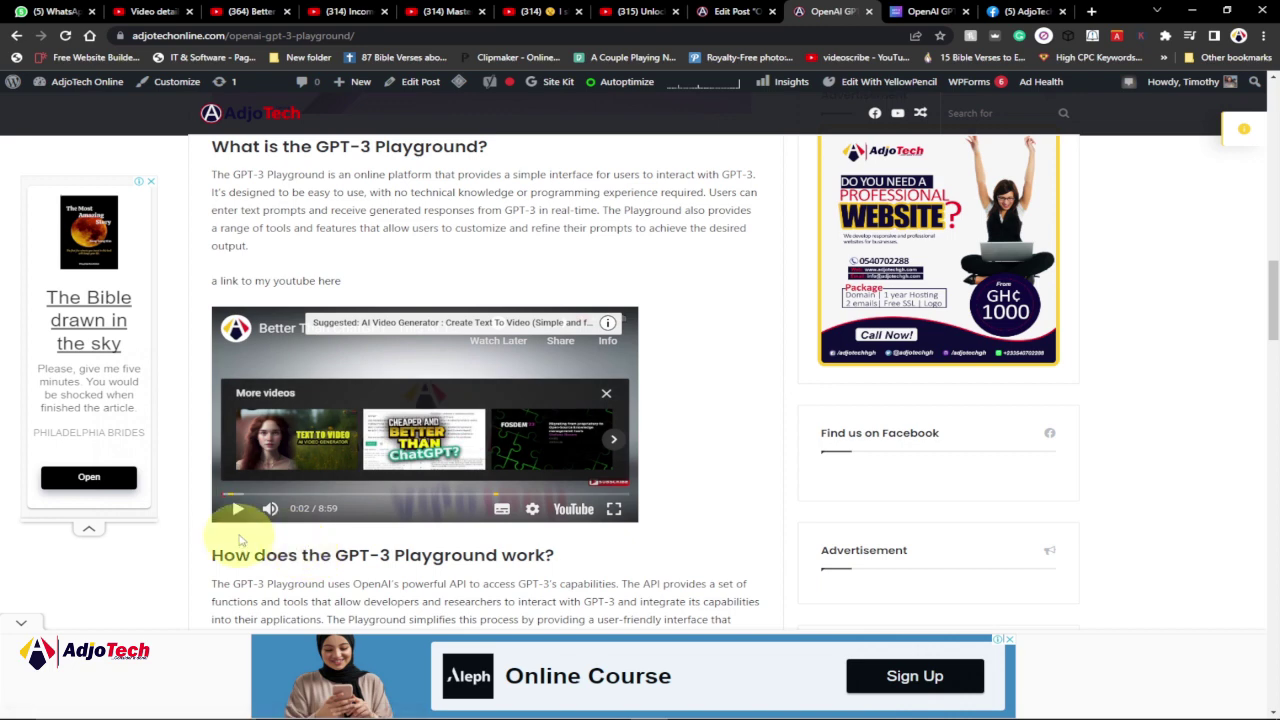
Step: Open the paused video on YouTube in a new tab from the embedded player
left_click(575, 511)
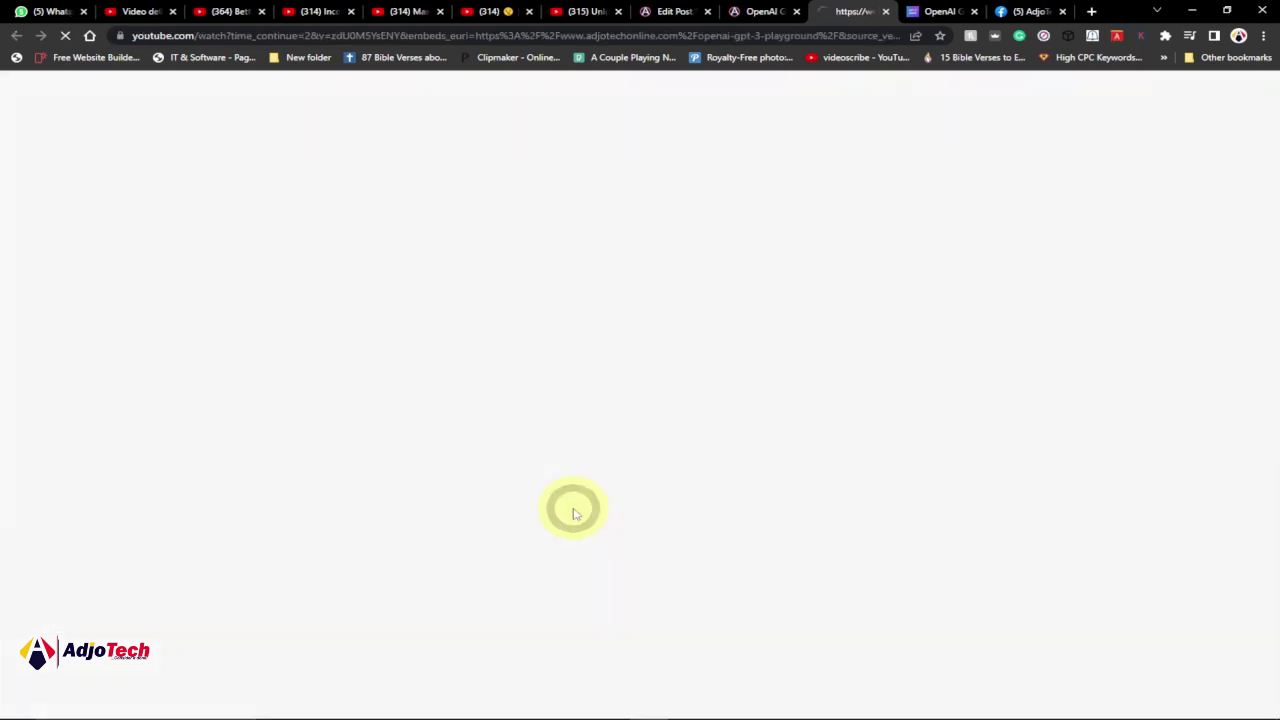